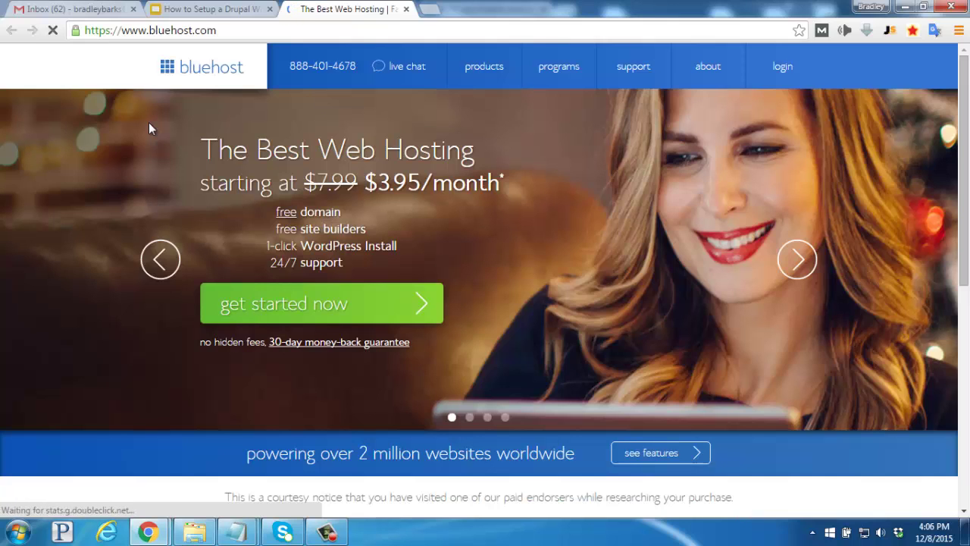
Start the Bluehost sign-up and scroll to the basic, plus and pro plan comparison
left_click(274, 306)
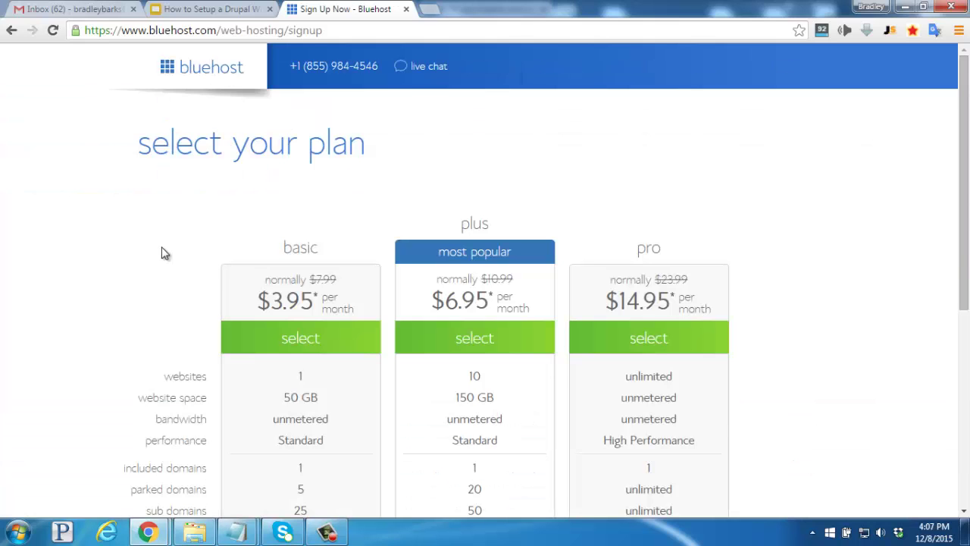
scroll(166, 251, "down", 1)
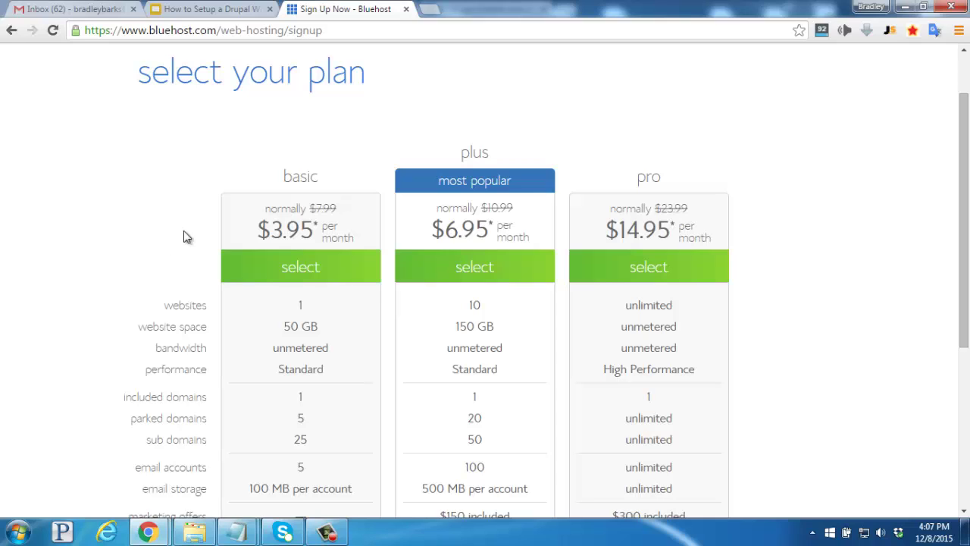
Choose the basic plan and check that the new domain ryansfirstblog1.com is available
left_click(237, 270)
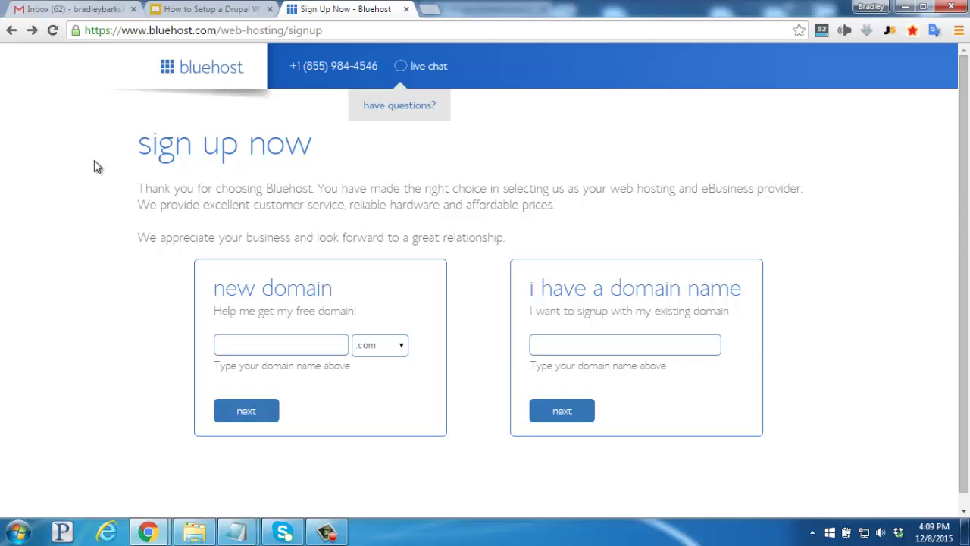
left_click(247, 346)
type("ryansfirstblog1.com")
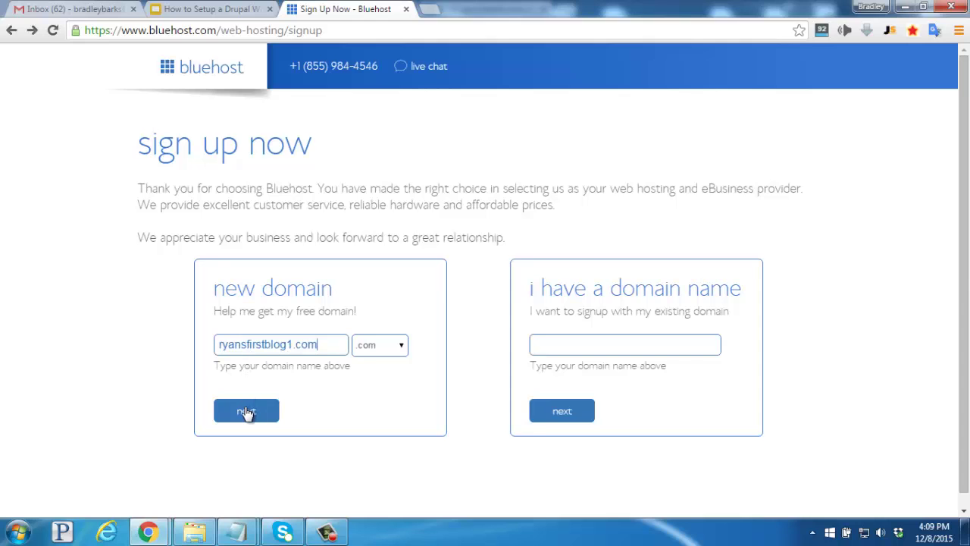
left_click(247, 411)
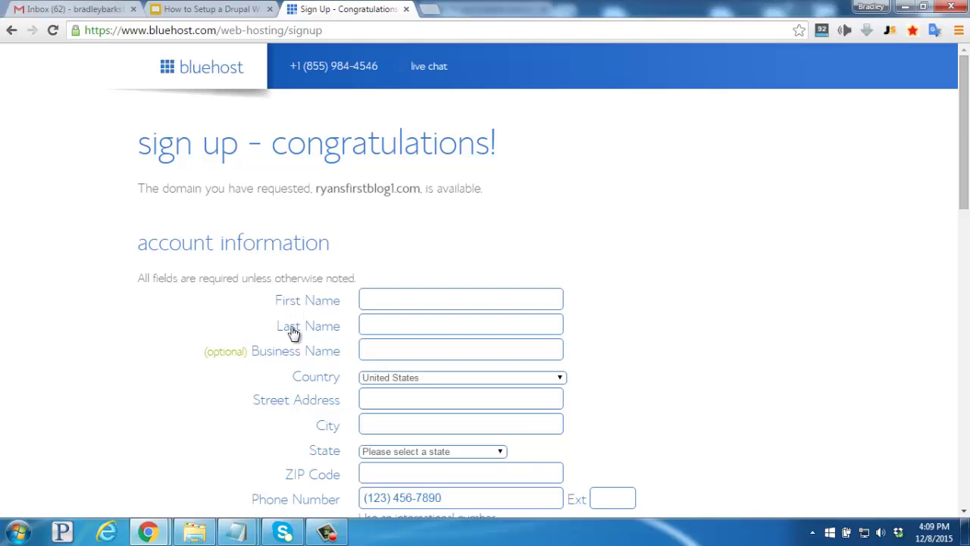
scroll(210, 392, "down", 2)
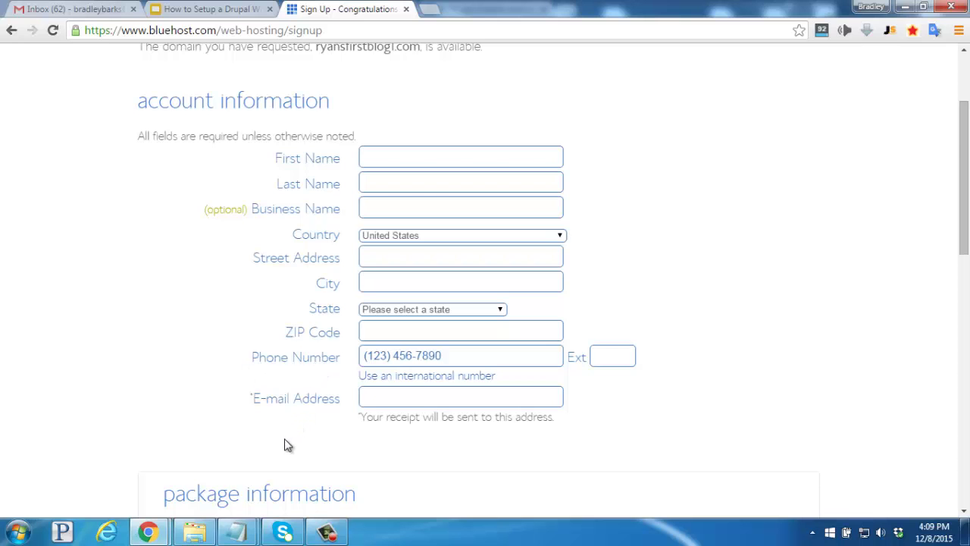
scroll(286, 445, "down", 3)
scroll(282, 442, "down", 2)
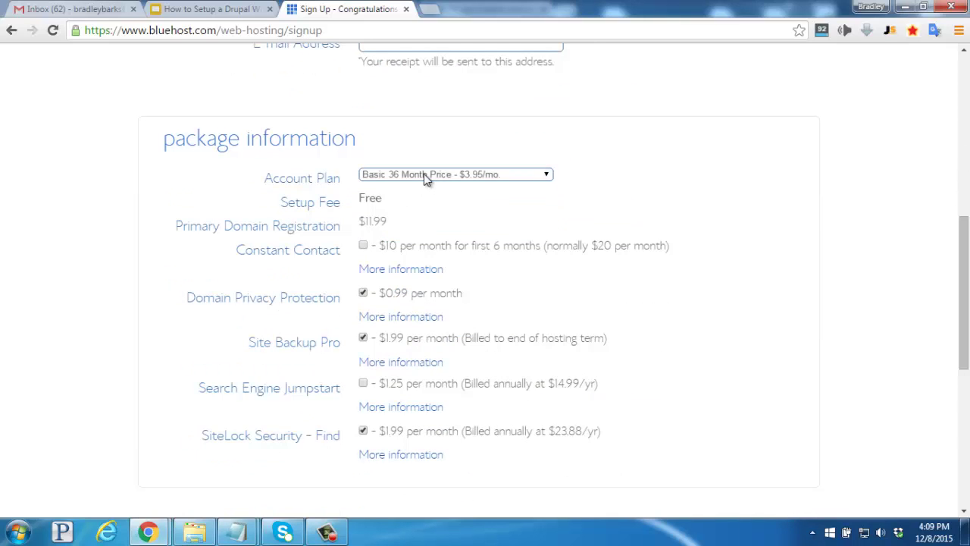
Pick the Basic 12 Month plan, review Domain Privacy, and untick Site Backup Pro and SiteLock Security
left_click(423, 173)
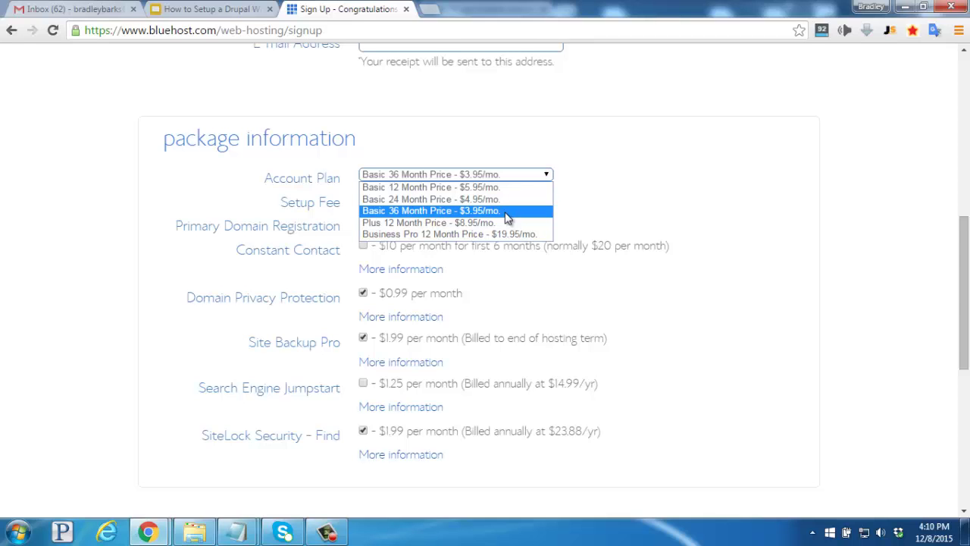
left_click(502, 190)
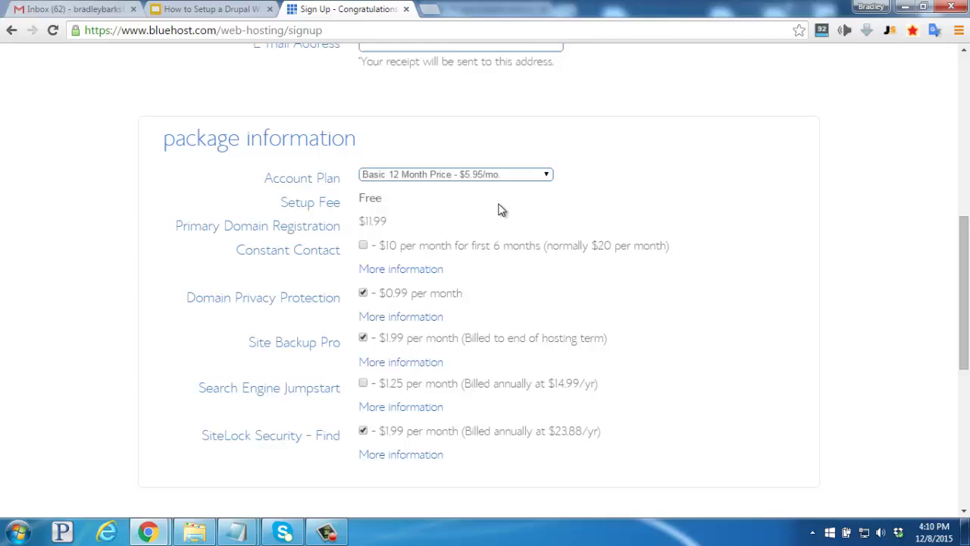
left_click(392, 315)
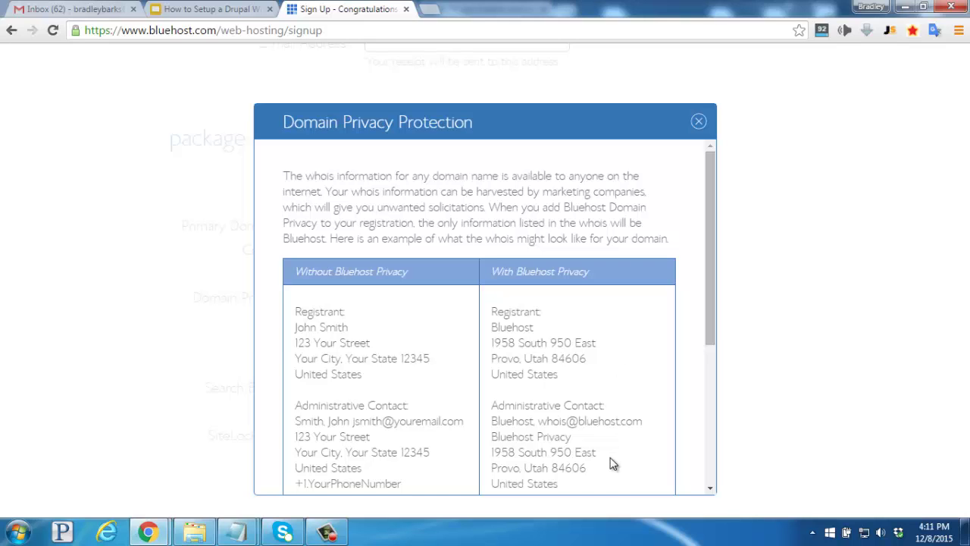
left_click(698, 124)
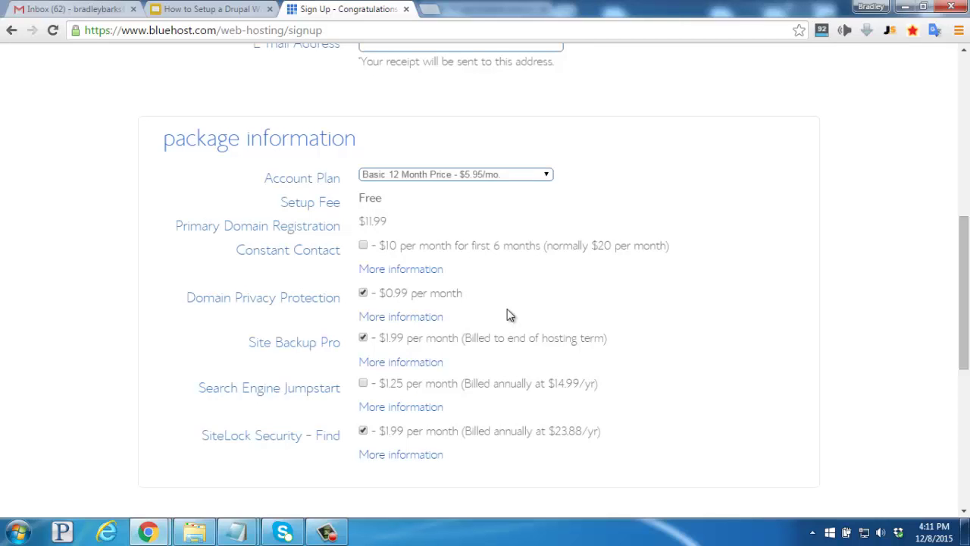
left_click(363, 338)
left_click(363, 431)
Scroll down to the billing information and accept the terms of service
scroll(364, 431, "down", 6)
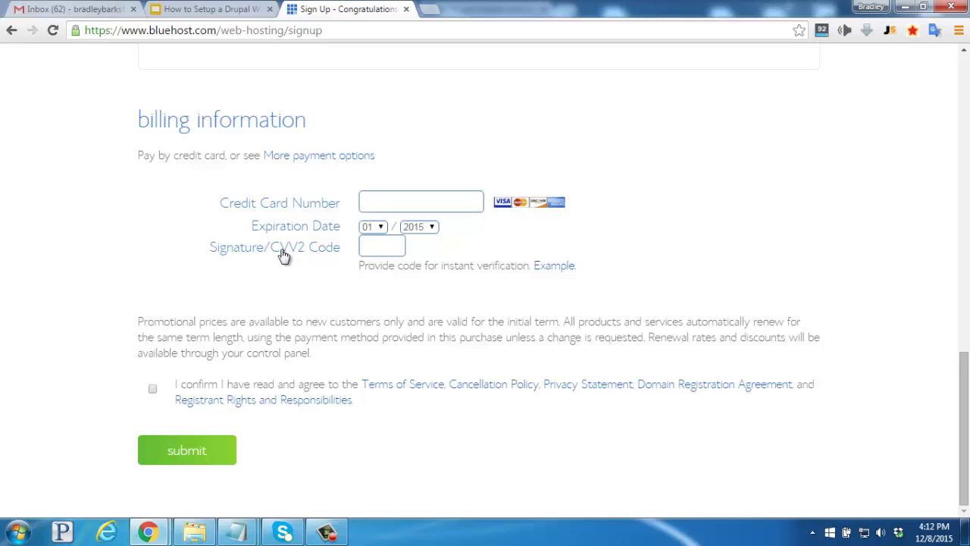
left_click(153, 389)
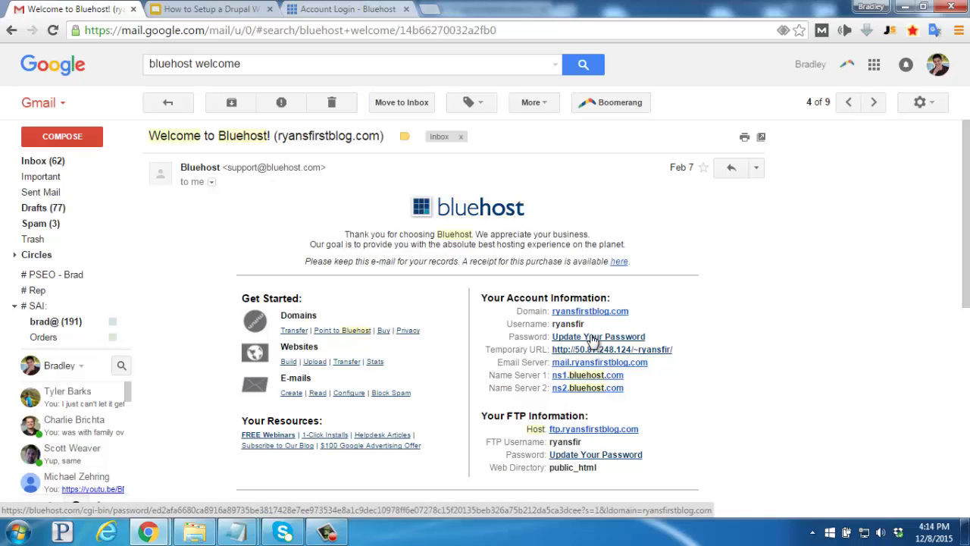
Leave Gmail for the Bluehost account tab to reach the hosting dashboard
left_click(341, 9)
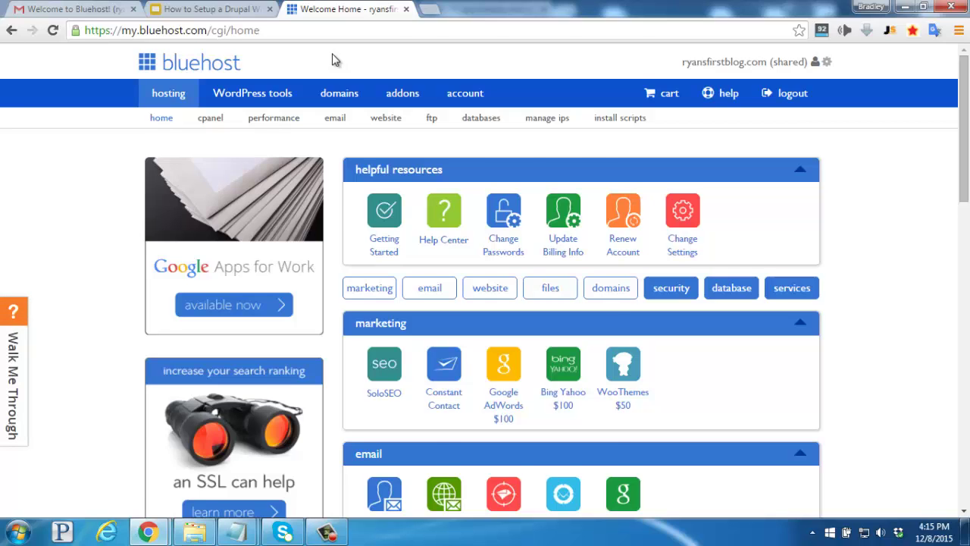
Find Drupal 7 in the Bluehost one-click install catalogue and open its install page
scroll(335, 60, "down", 5)
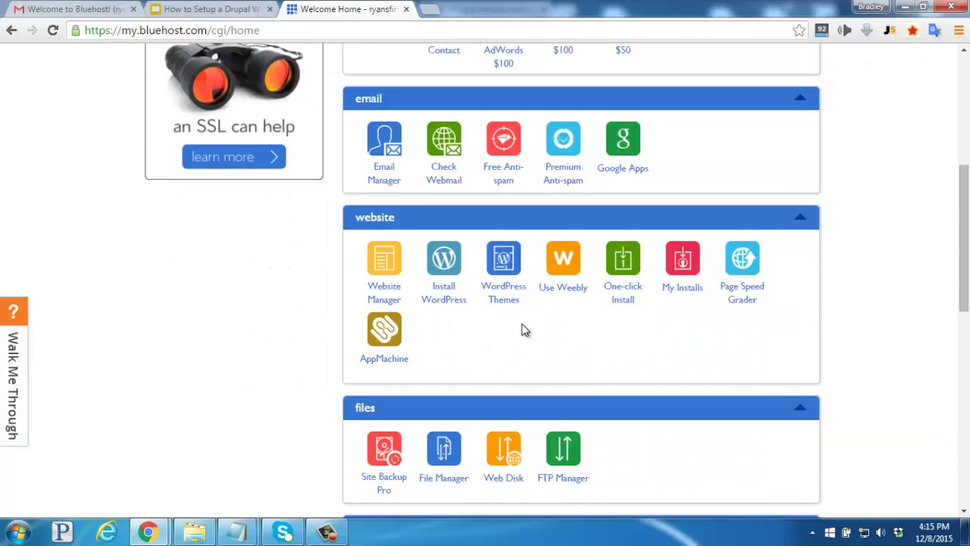
left_click(620, 272)
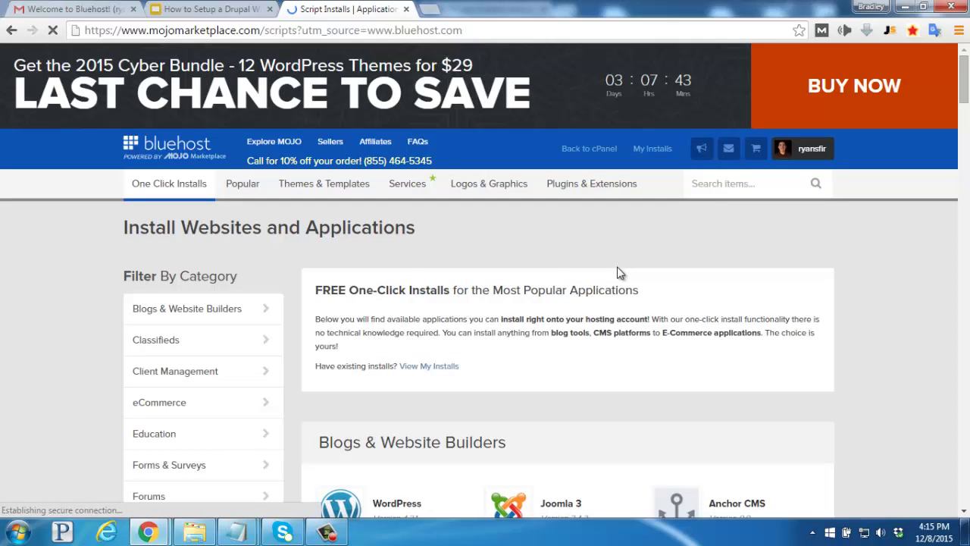
scroll(619, 273, "down", 5)
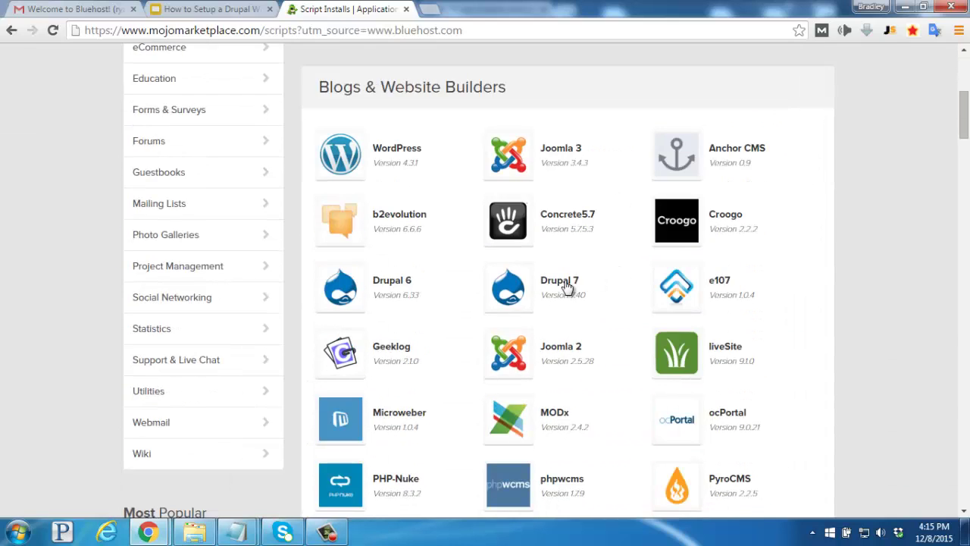
left_click(527, 294)
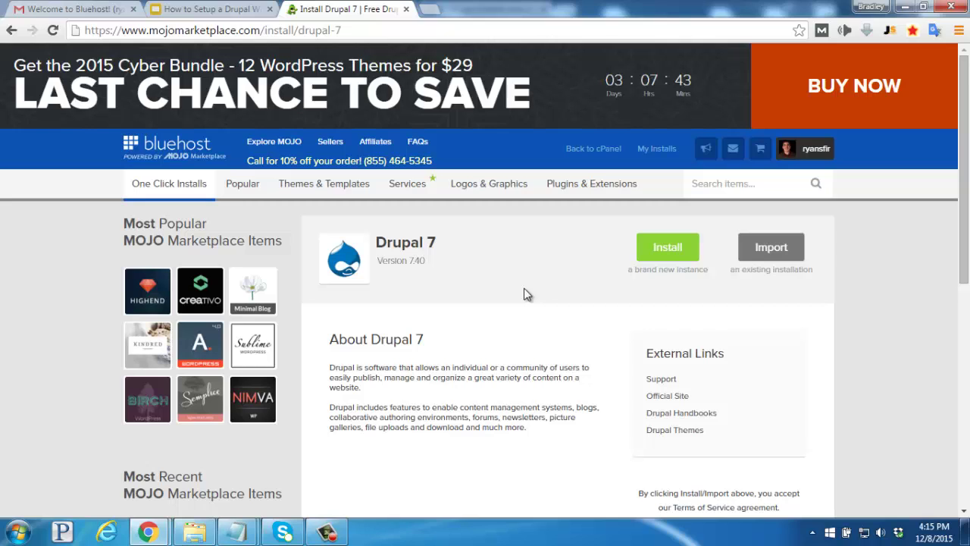
left_click(667, 248)
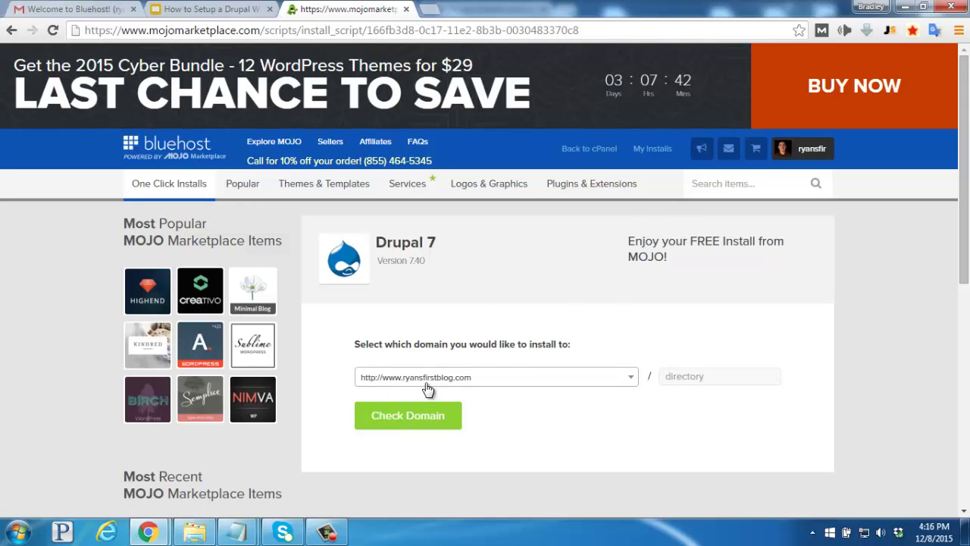
left_click(402, 421)
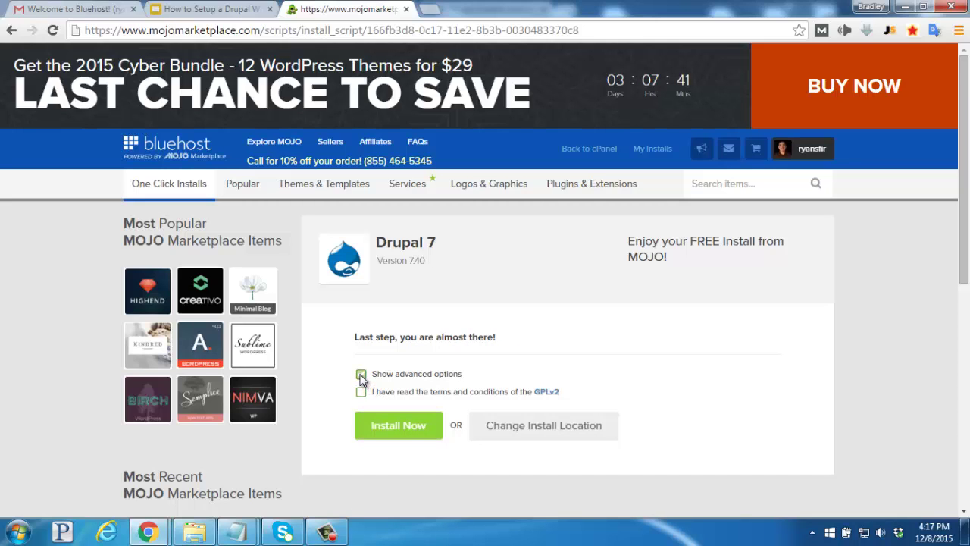
Name the site 'Ryan's First Blog', accept the GPLv2 terms and install Drupal 7
left_click(360, 374)
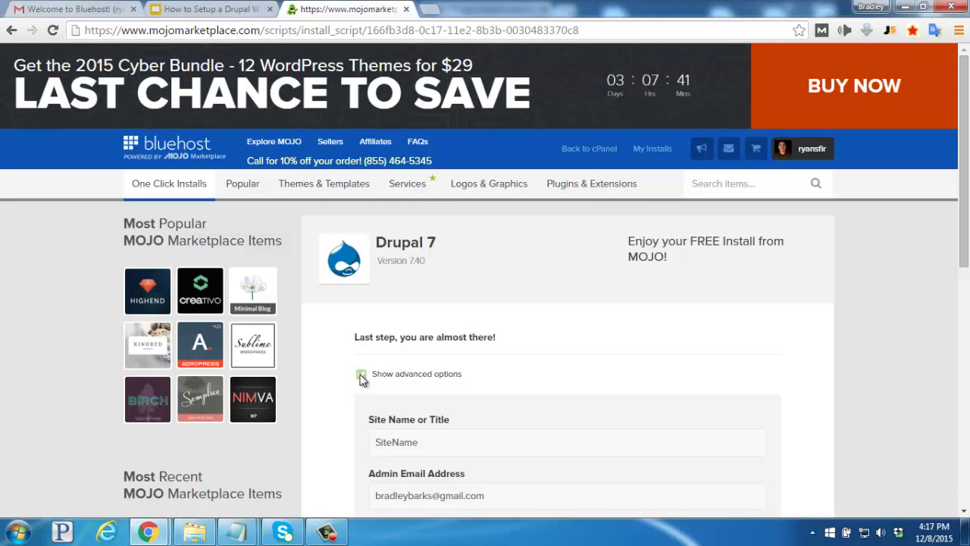
scroll(364, 375, "down", 1)
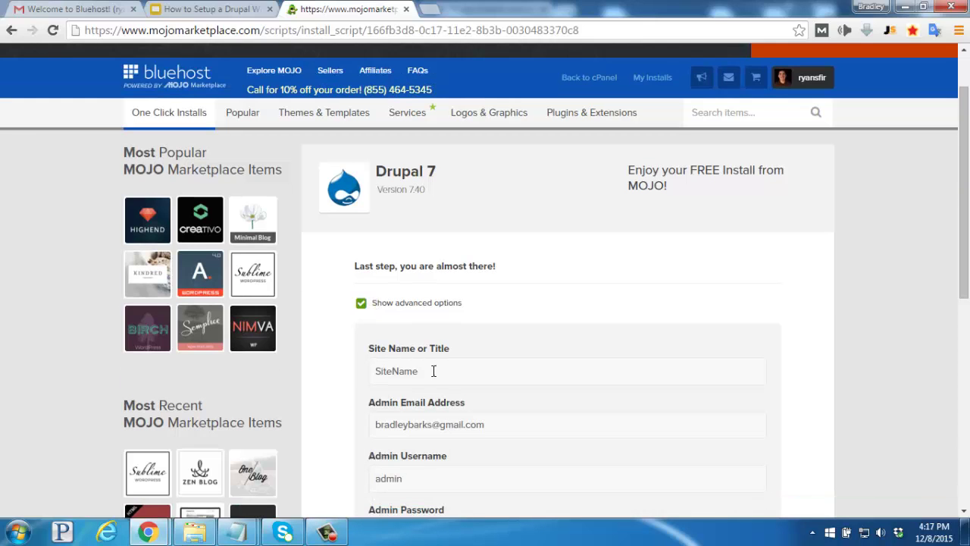
left_click(369, 371)
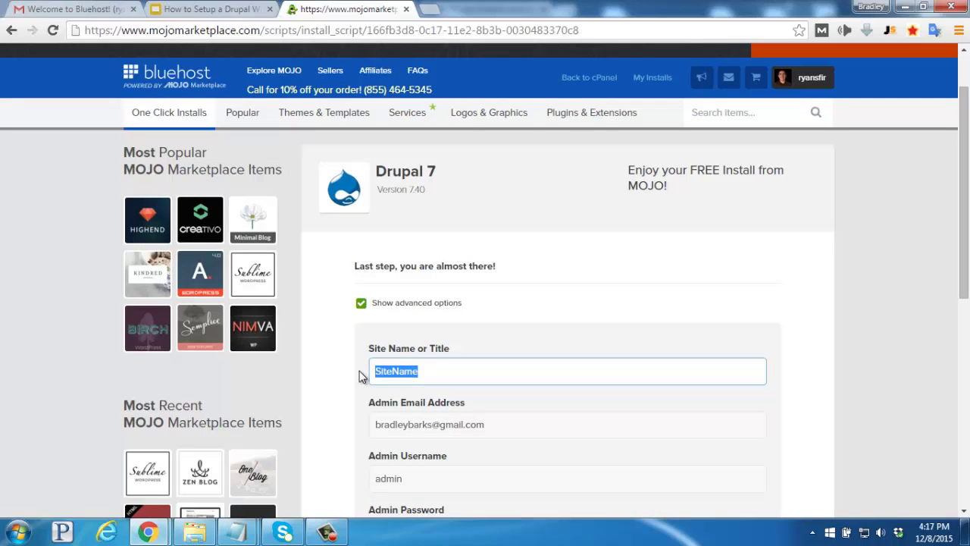
type("Ryan")
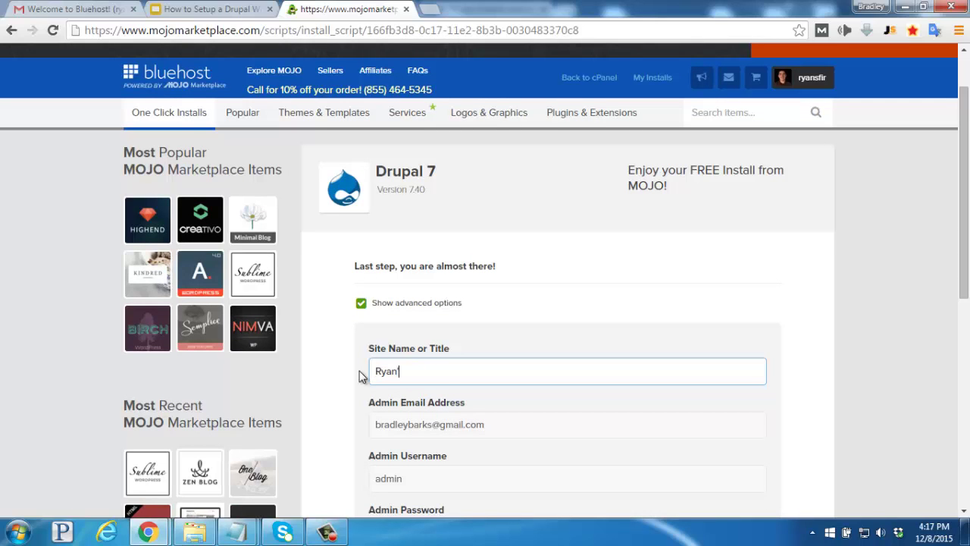
type("'s First Blog")
scroll(361, 377, "down", 2)
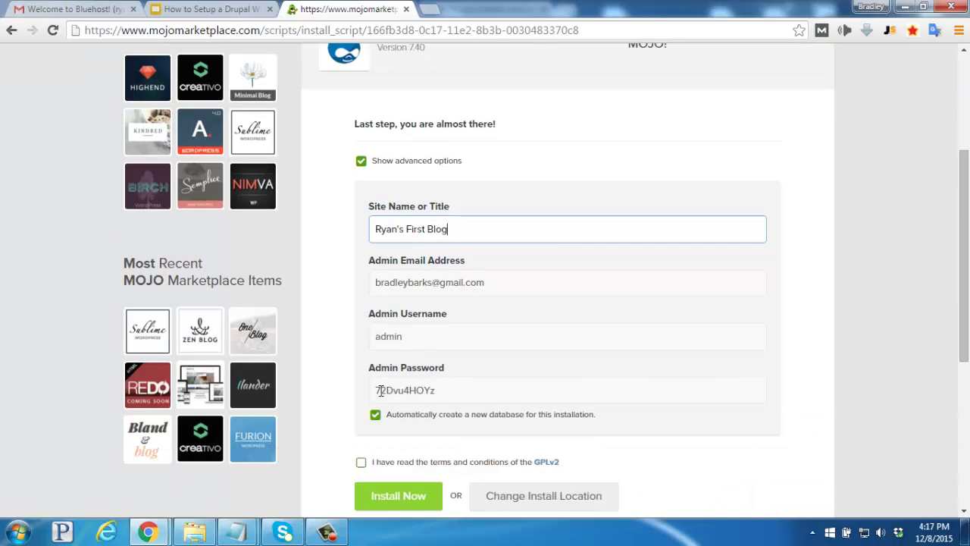
double_click(382, 391)
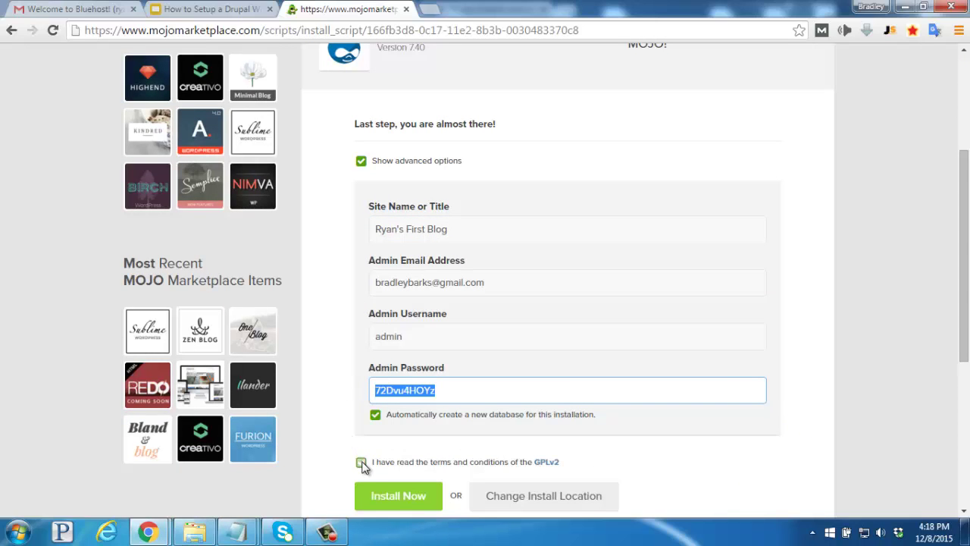
left_click(361, 462)
left_click(399, 500)
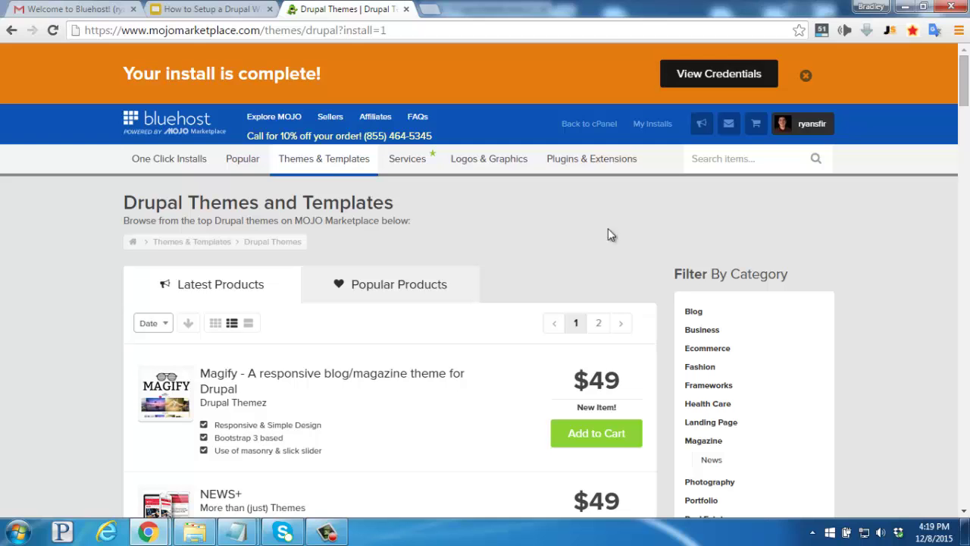
View the new install's credentials and open the My Installs list showing Drupal 7
left_click(718, 74)
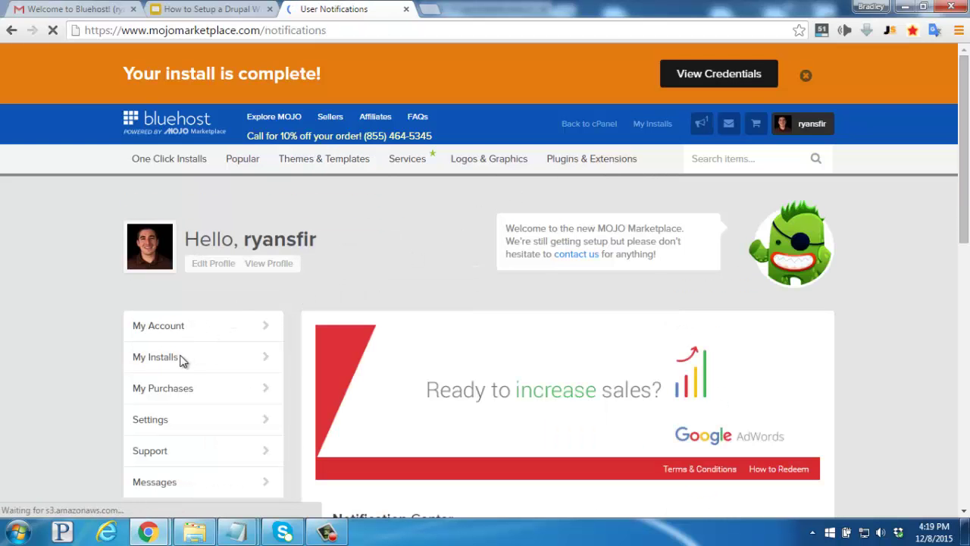
left_click(170, 363)
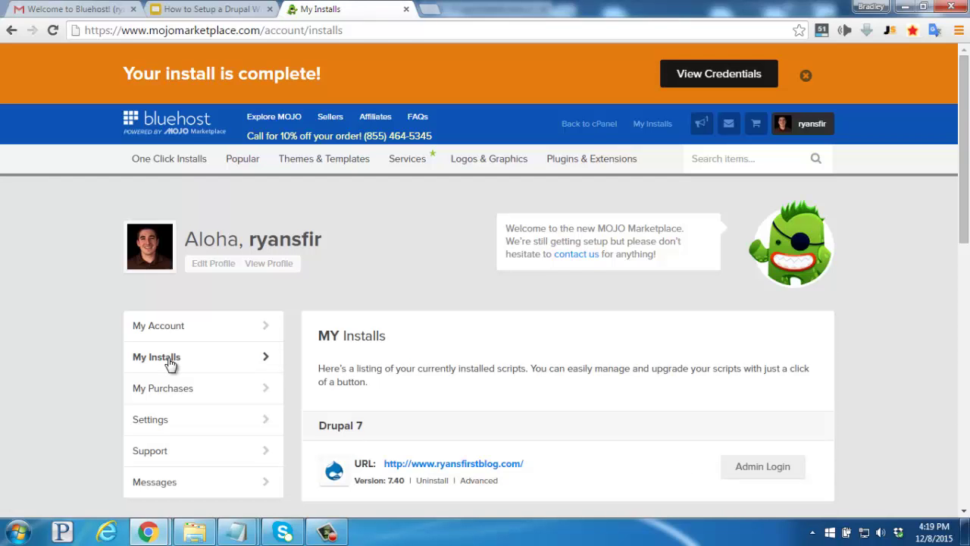
scroll(171, 364, "down", 2)
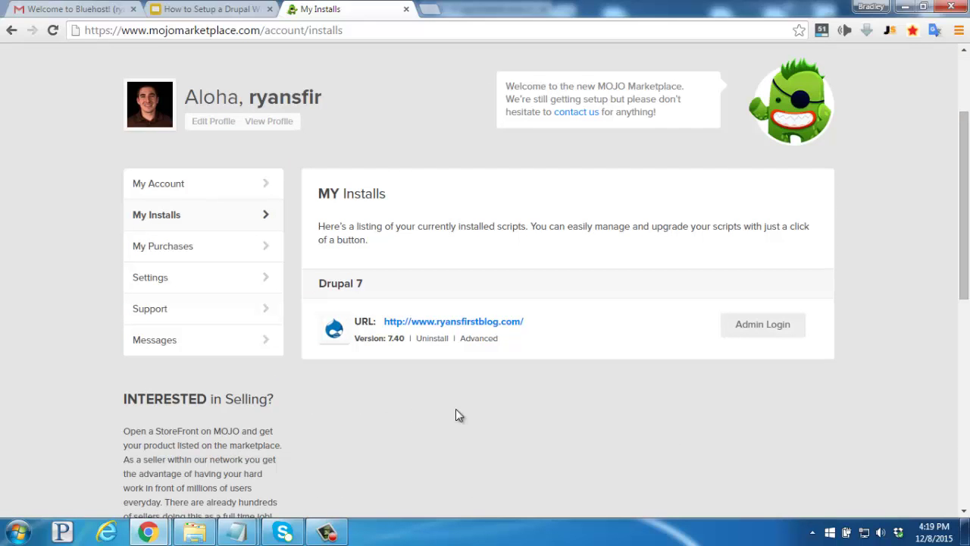
Open the Drupal admin login and sign in as admin with the admin password
left_click(762, 325)
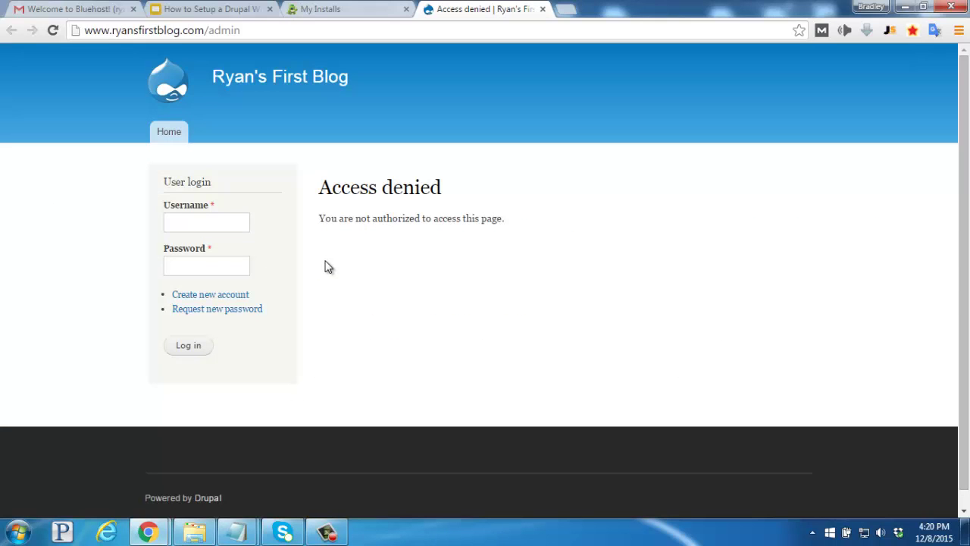
left_click(204, 226)
type("admin")
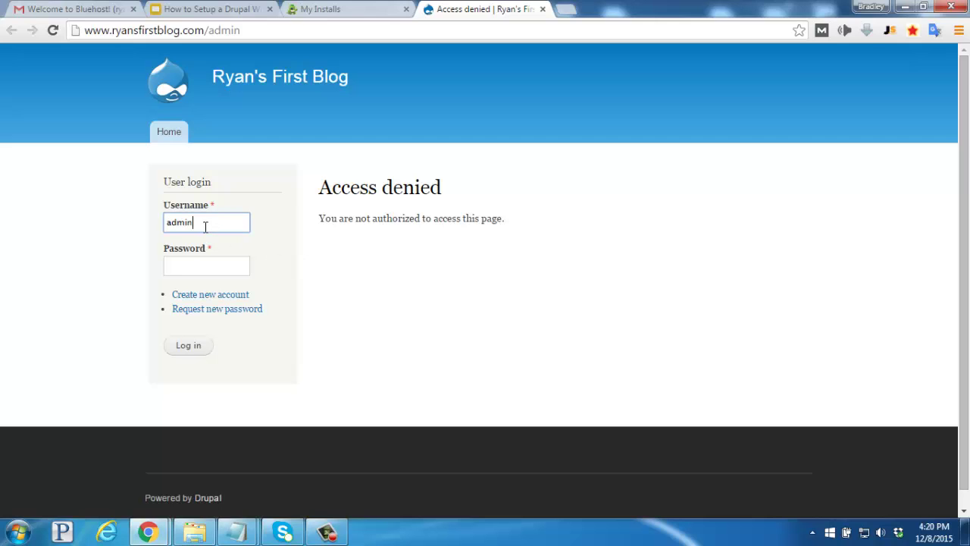
left_click(194, 264)
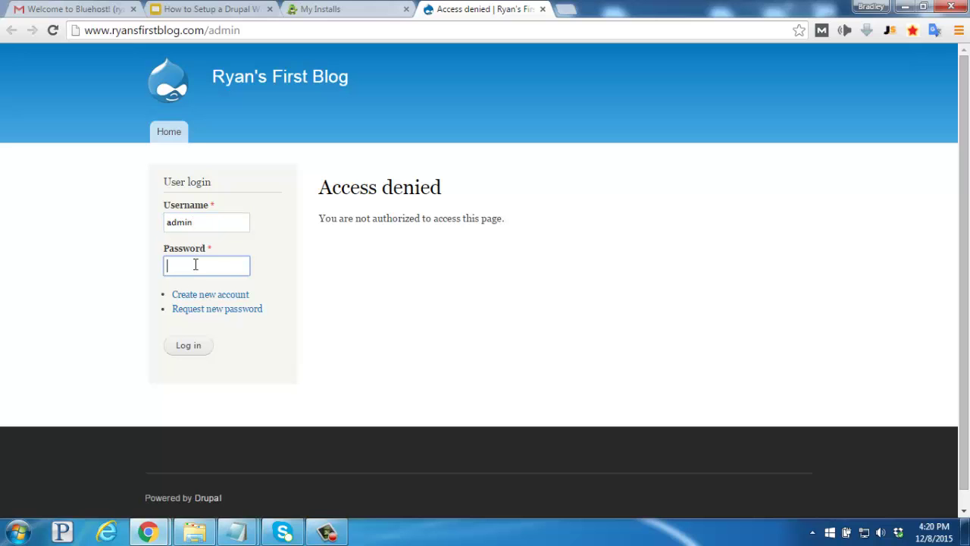
left_click(185, 348)
left_click(184, 348)
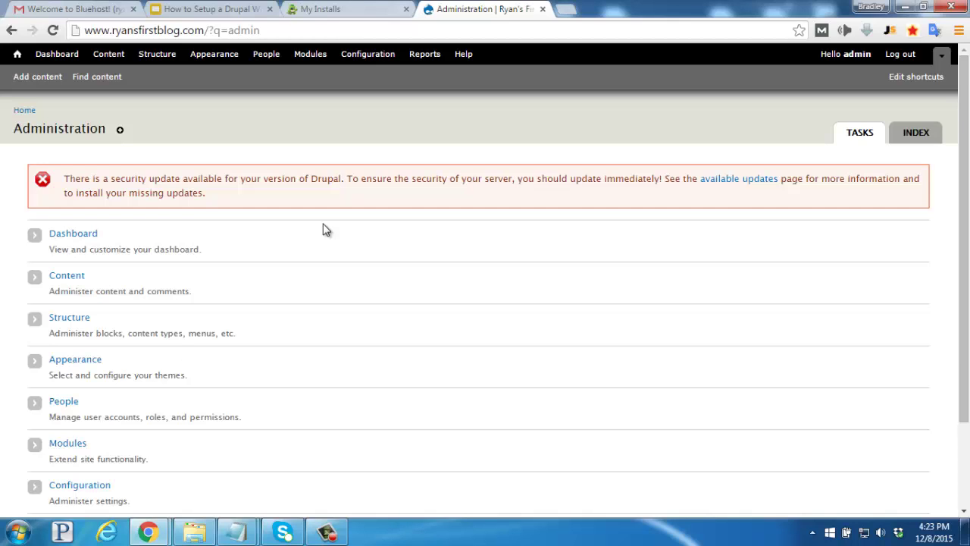
Go to Content and open Add content to see the Article and Basic page types
left_click(68, 278)
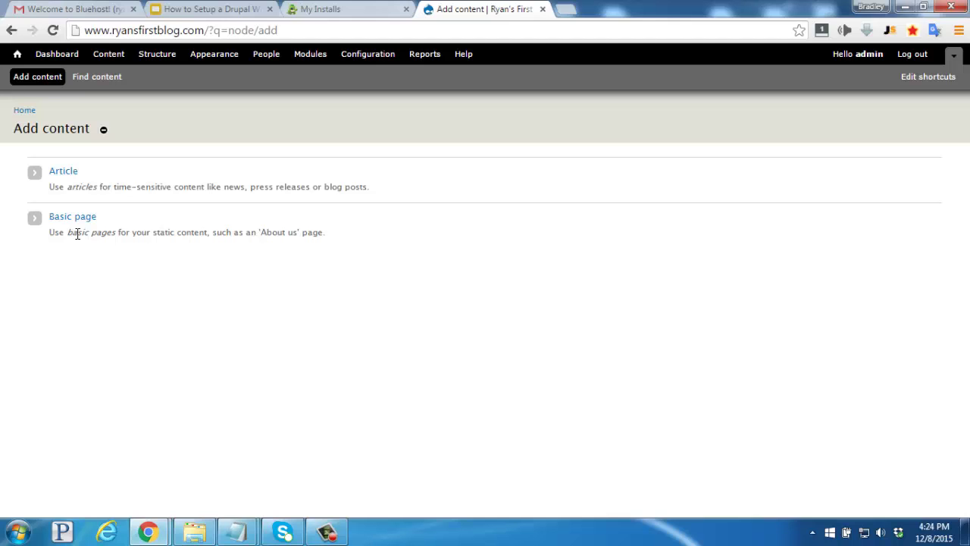
Create and save an Article titled 'My First Golf Outing in Arizona' with the pasted golf resort body text
left_click(65, 176)
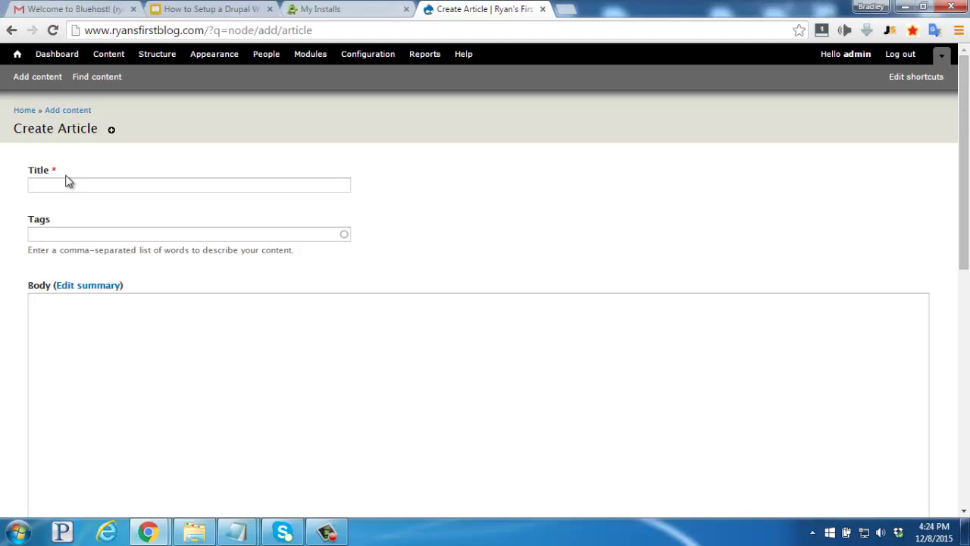
left_click(62, 182)
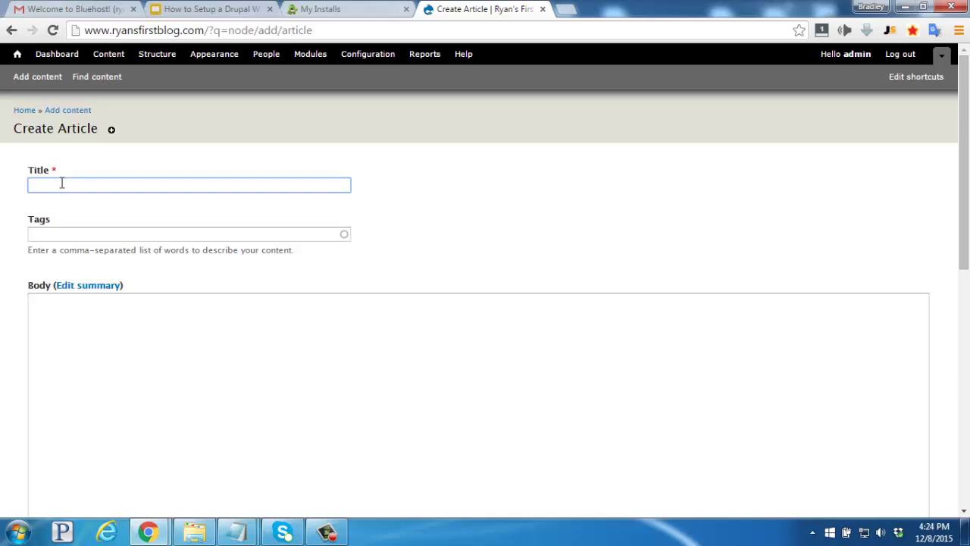
type("My First Golf Outing in Arizona")
left_click(57, 312)
type("Three courses, three styles, three perfect descriptions of the stunning landscape.the Oasis, the Canyon, and the Desert. Professionals always talk about getting into a rhythm when playing, but at The Phoenician Golf Resort the course changes just when you think you have a strategy figured out-which for golfers like me, usually takes the entire front nine! So.I was doomed from the start.  Although later reworked by Homer Flint, Designers Jack Snyder and Ted Robinson surely deserve credit for making each of the three nines play much more difficult than their ratings. Of course, a pro would not get so easily fooled by the deceptive distances and the too-often tricky greens. Weekend hackers and vacationing visitors would do well by staying conservative from the get-go. The only surefire way to a good score is to pick the safest shot. I just wish I had followed my own advice.")
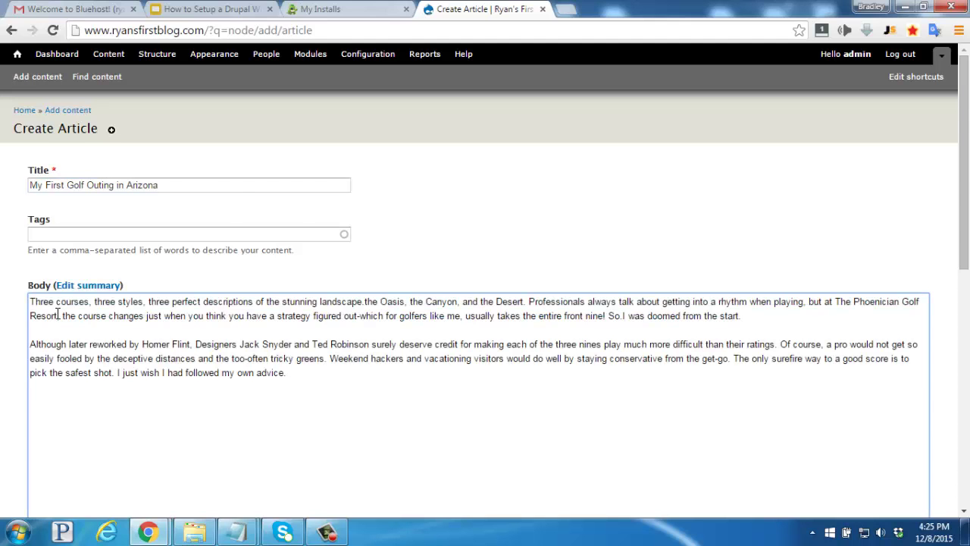
scroll(57, 314, "down", 8)
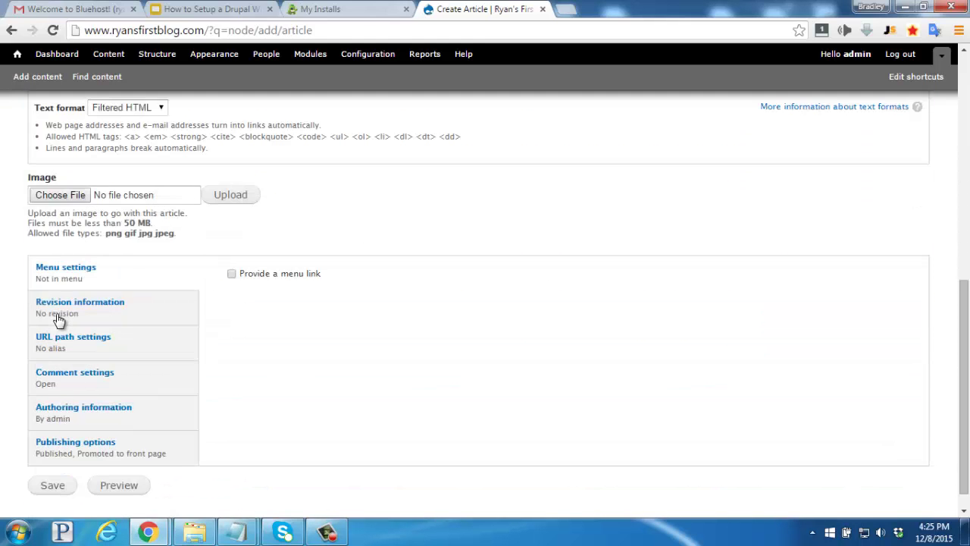
left_click(51, 486)
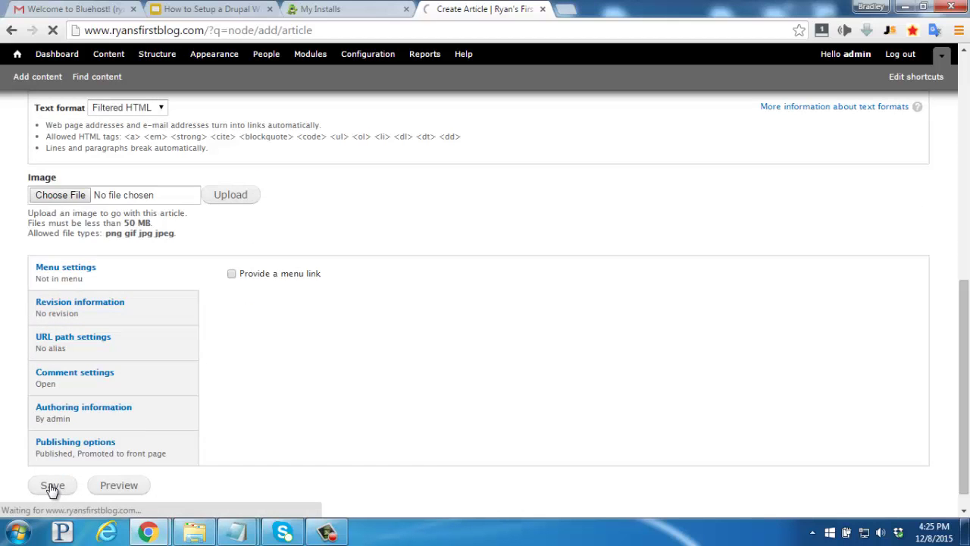